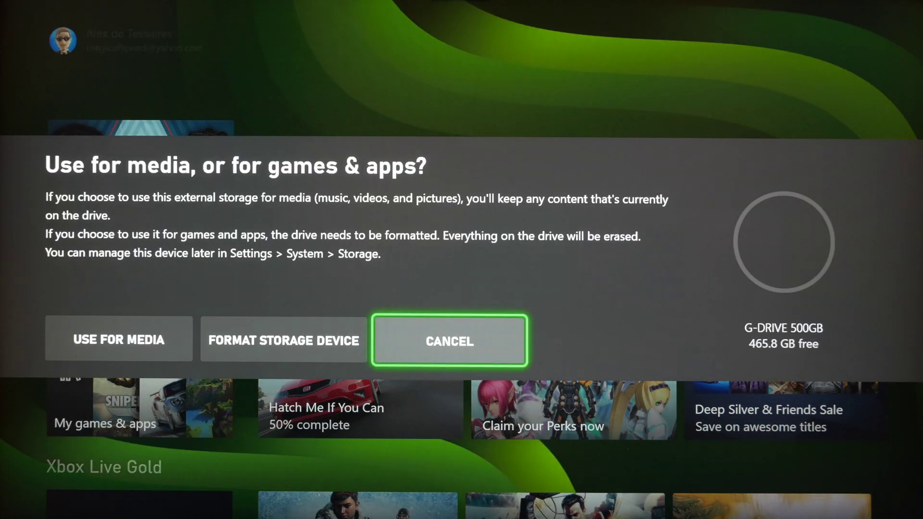
Choose Use for media for the G-DRIVE 500GB at the external storage prompt
key("Left")
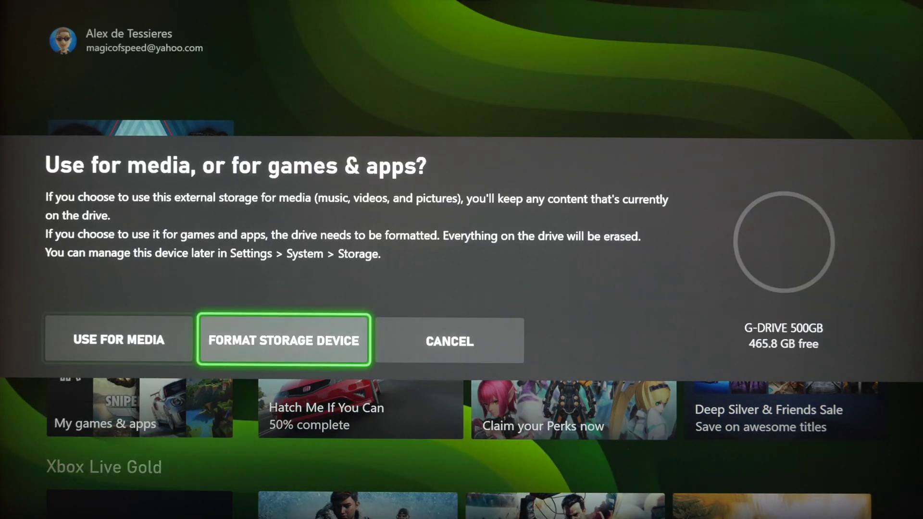
key("Left")
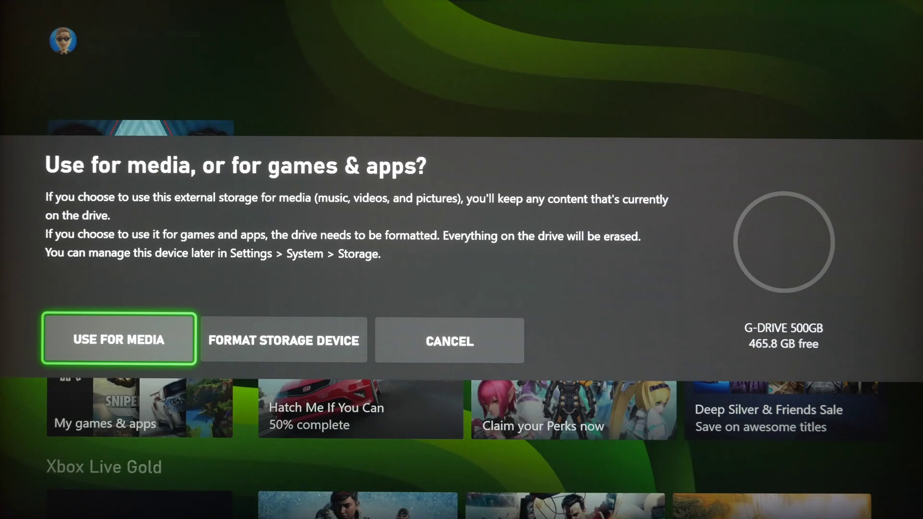
key("Return")
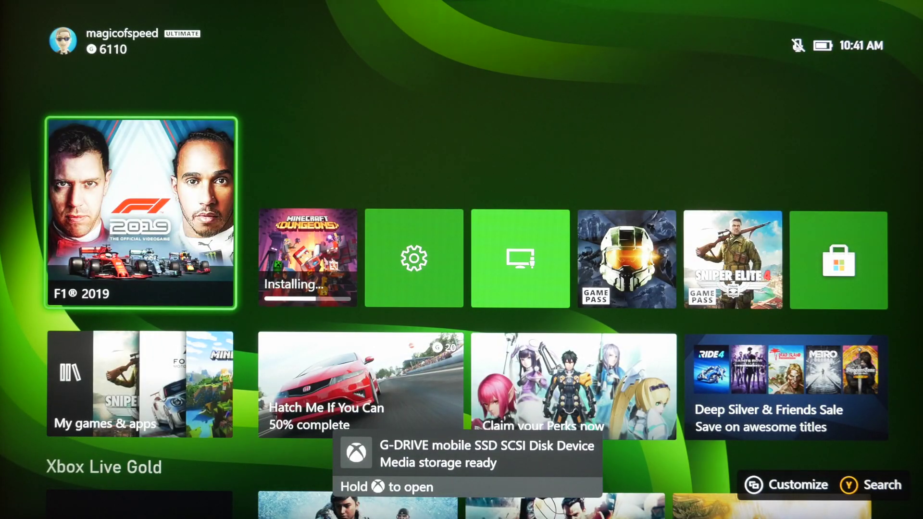
Go to Settings > System > Storage and open the G-DRIVE 500GB options
key("Right")
key("Right")
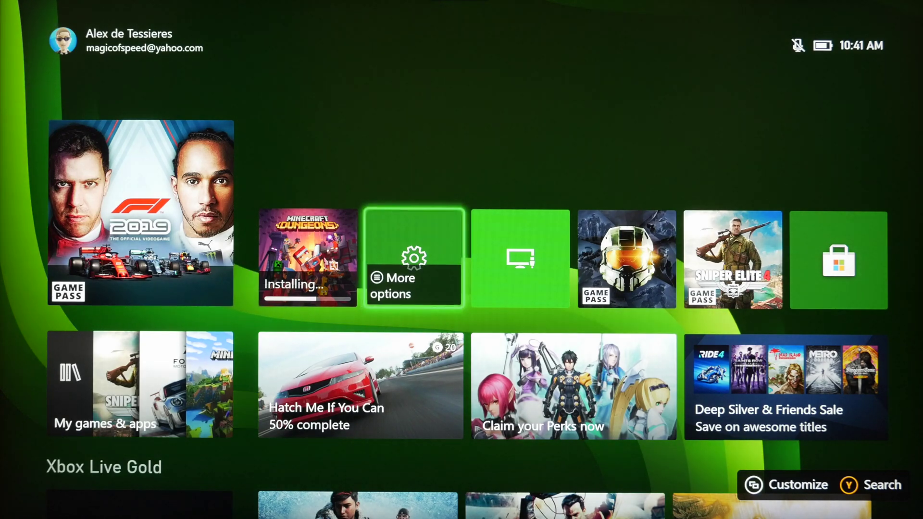
key("Return")
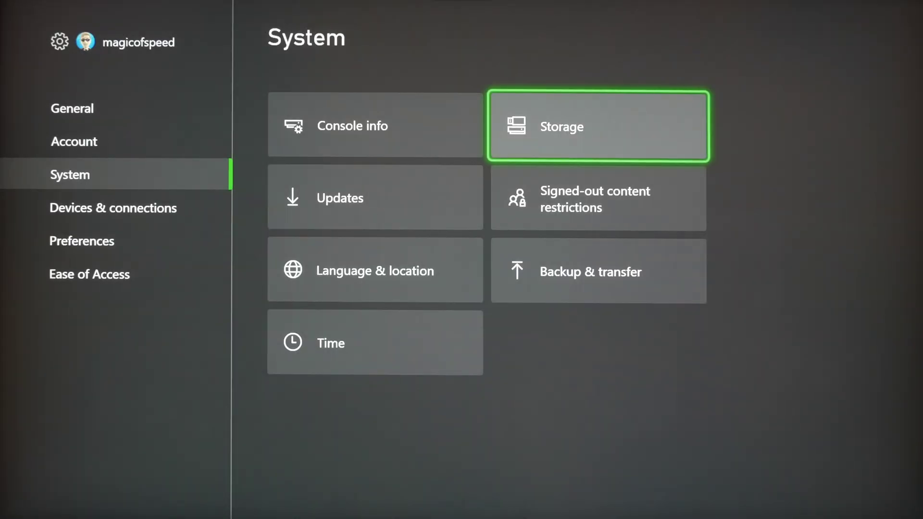
key("Return")
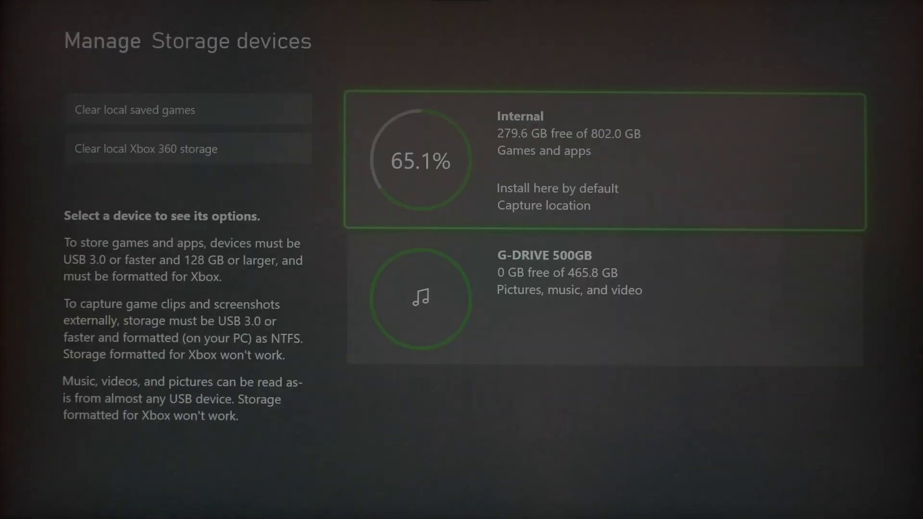
key("Down")
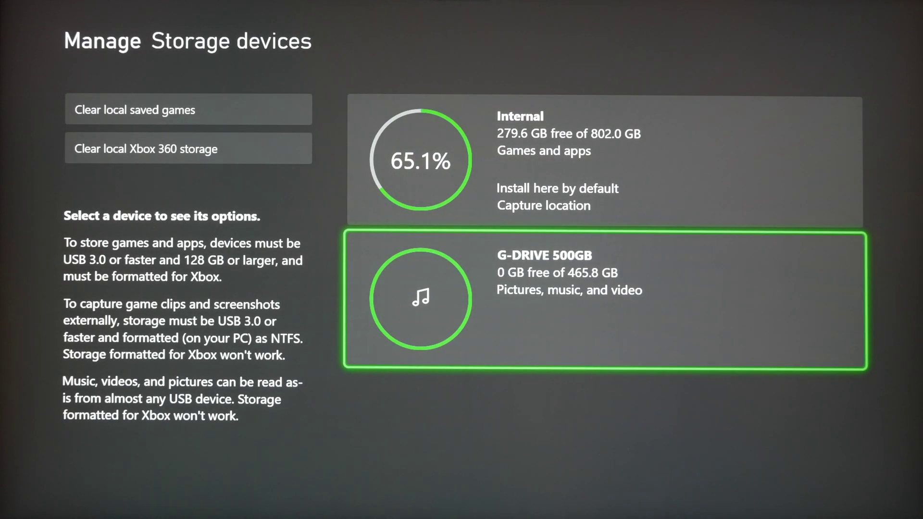
key("Return")
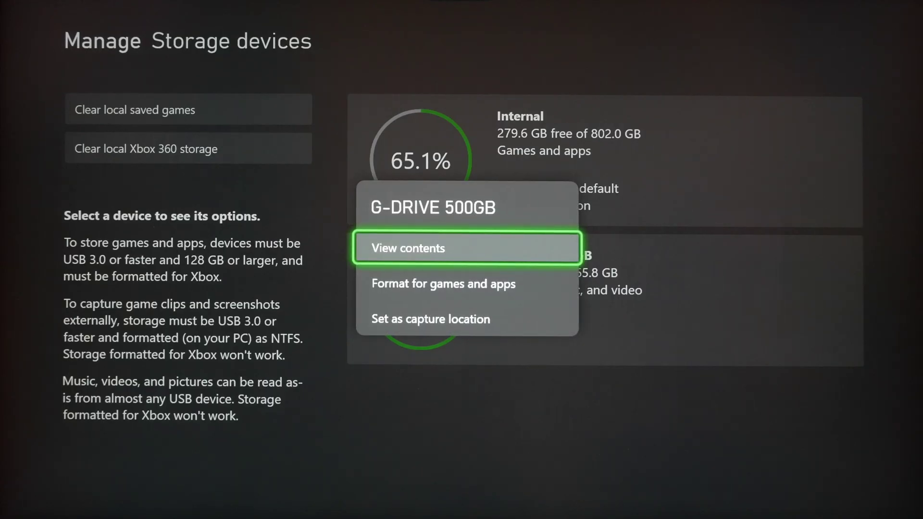
Answer the G-DRIVE 500GB Set as capture location prompt and return to System settings
key("Down")
key("Down")
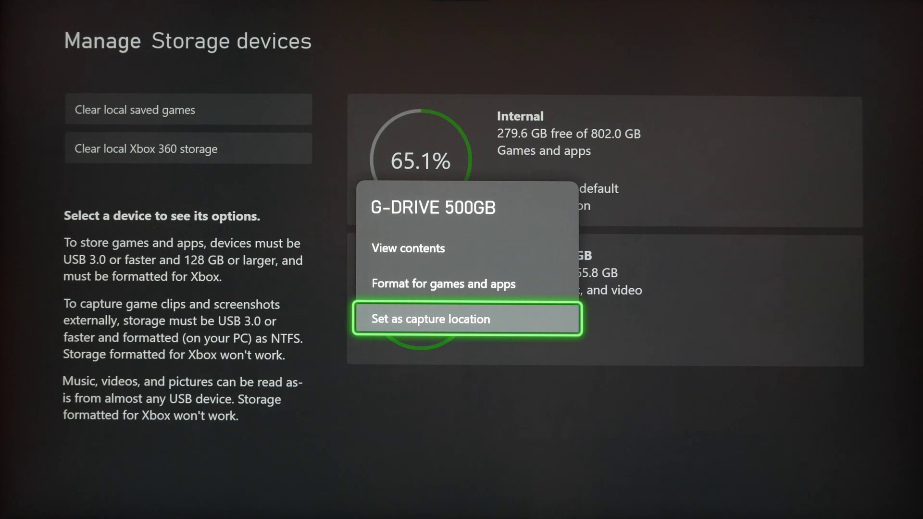
key("Return")
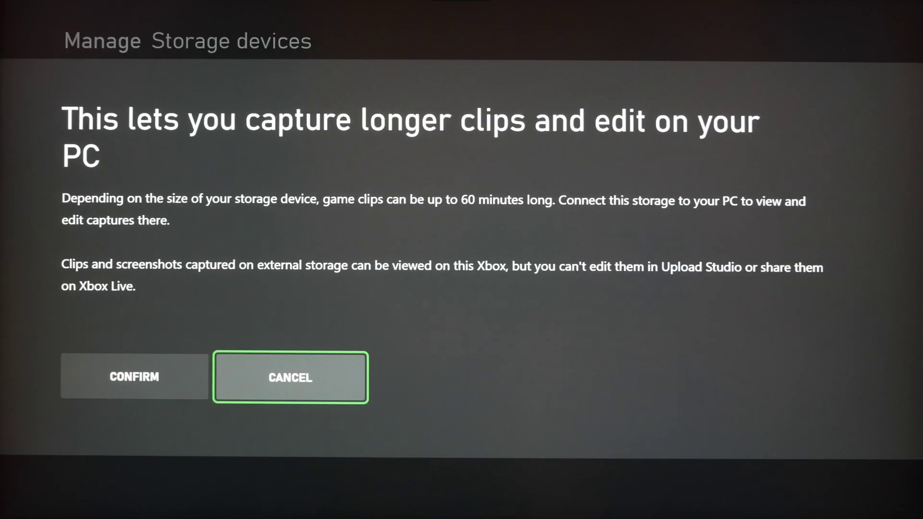
key("Left")
key("Return")
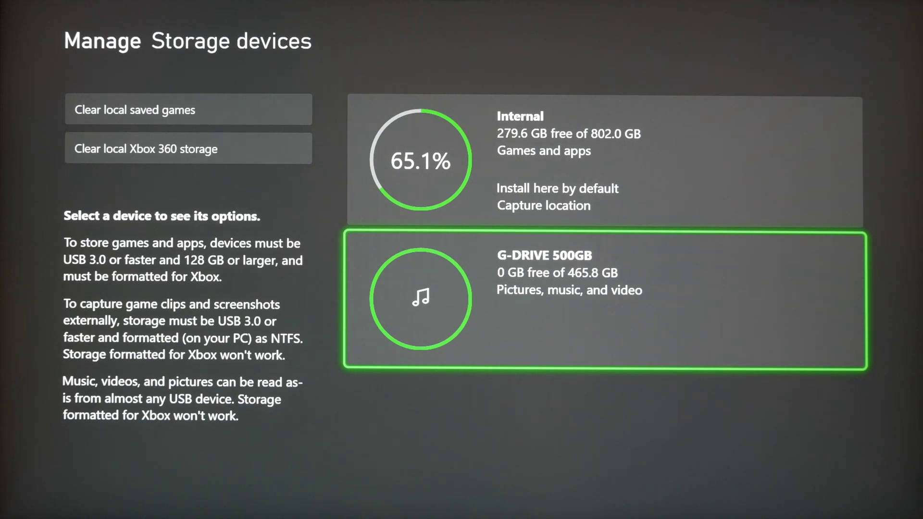
key("Escape")
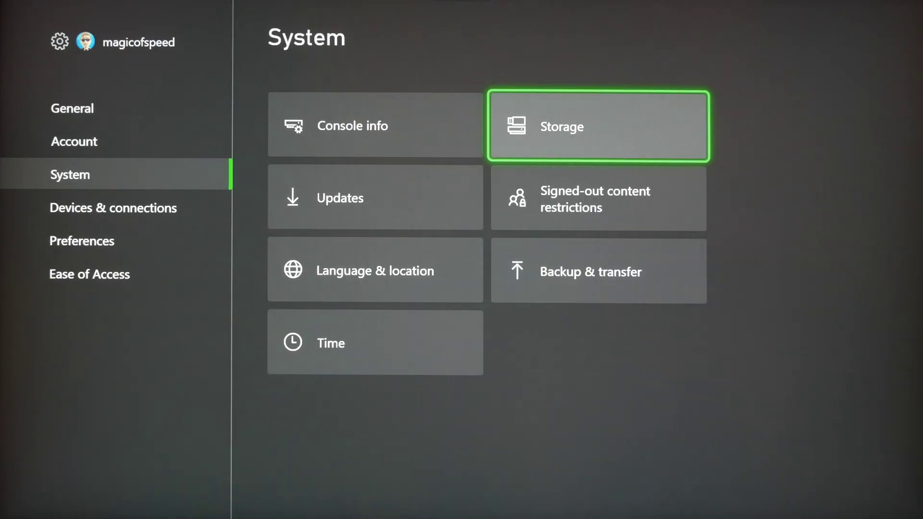
Open the Capture & share page under Preferences settings
key("Left")
key("Left")
key("Down")
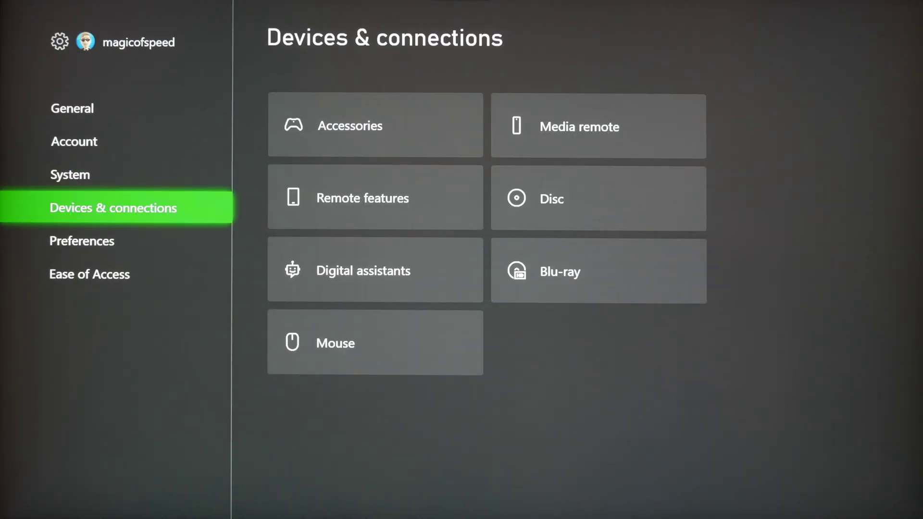
key("Down")
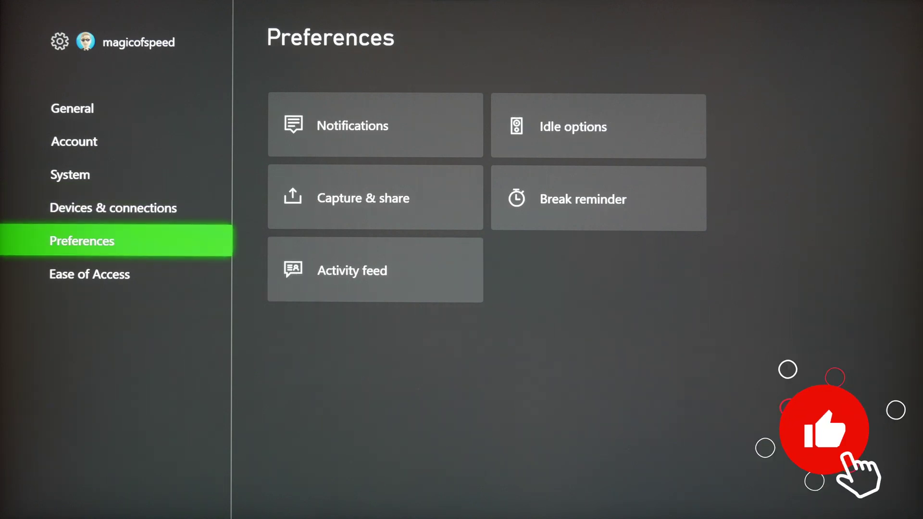
key("Right")
key("Down")
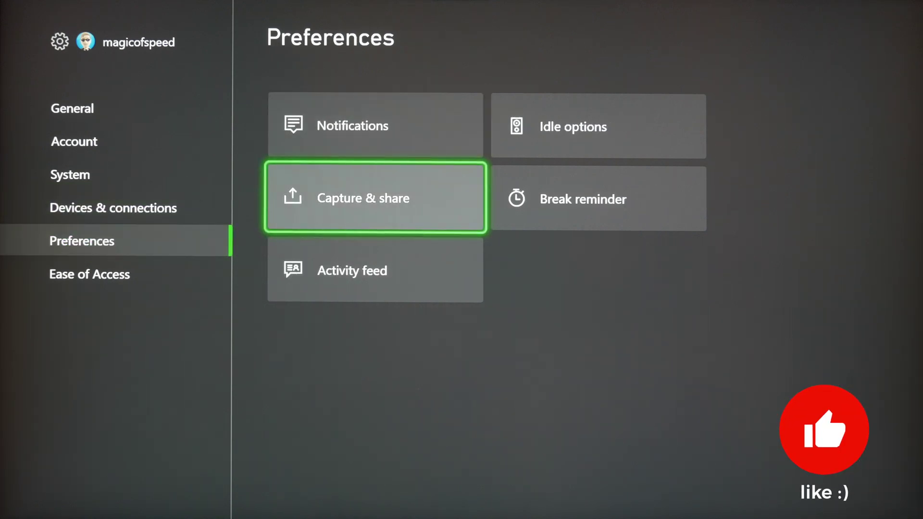
key("Return")
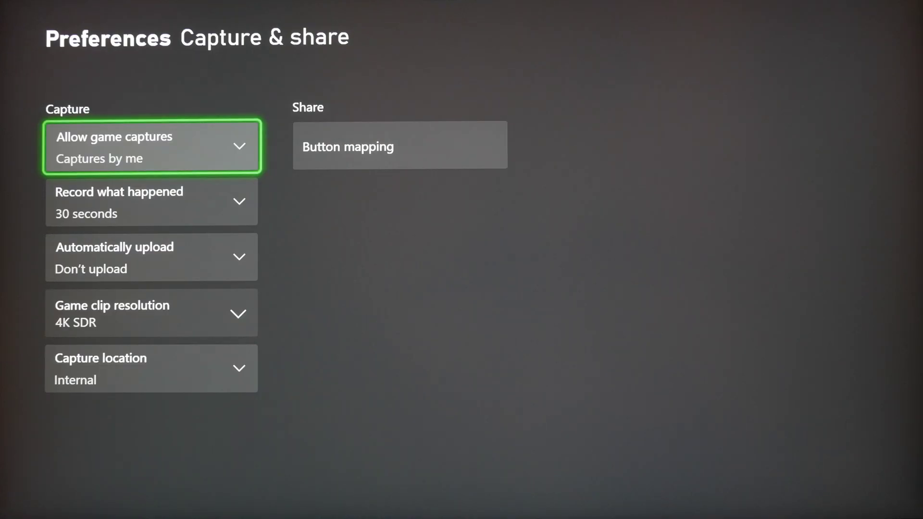
Keep game captures allowed for Captures by me
key("Return")
key("Up")
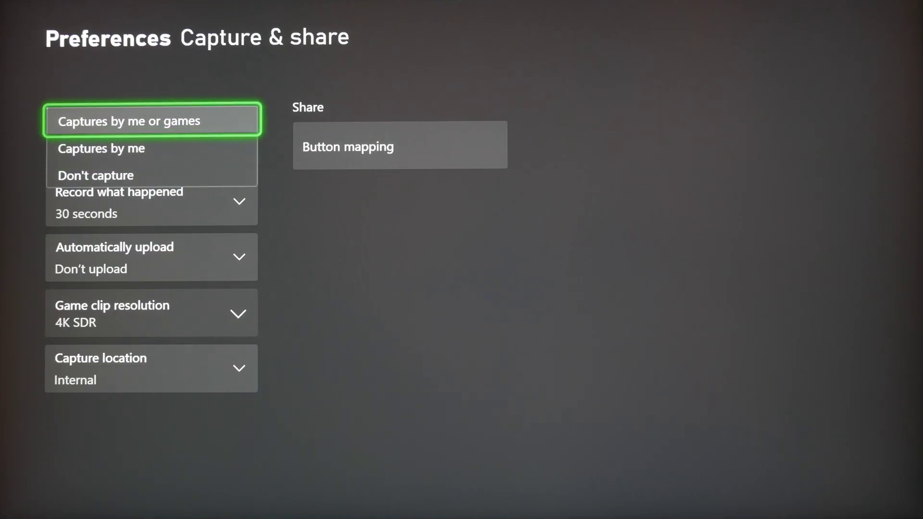
key("Down")
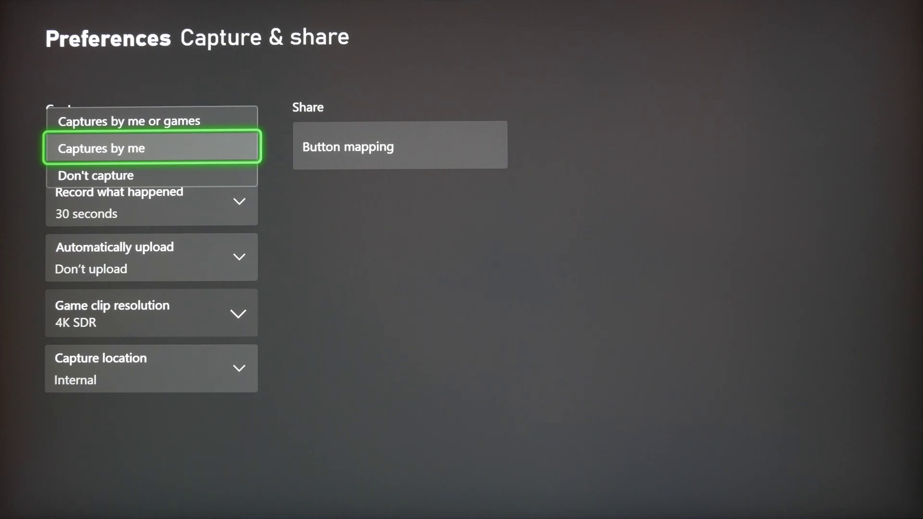
key("Down")
key("Up")
key("Return")
Keep the recording length at 30 seconds
key("Down")
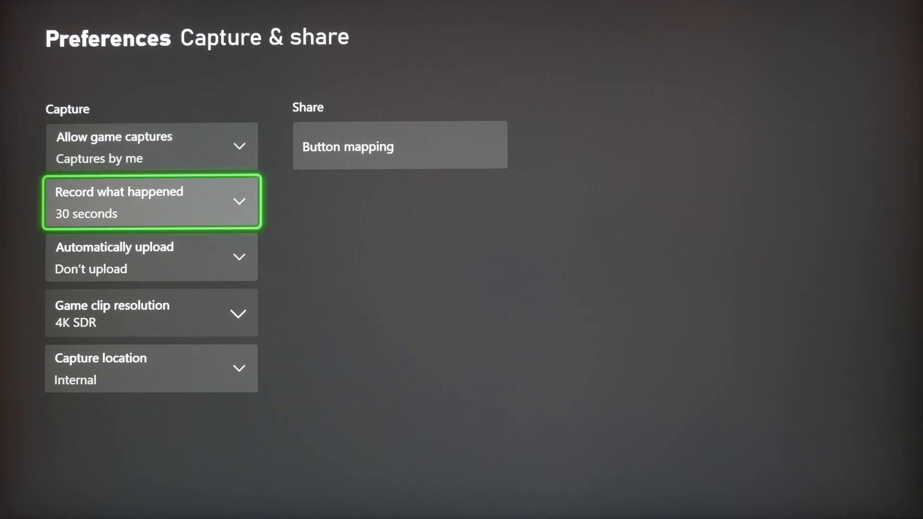
key("Return")
key("Up")
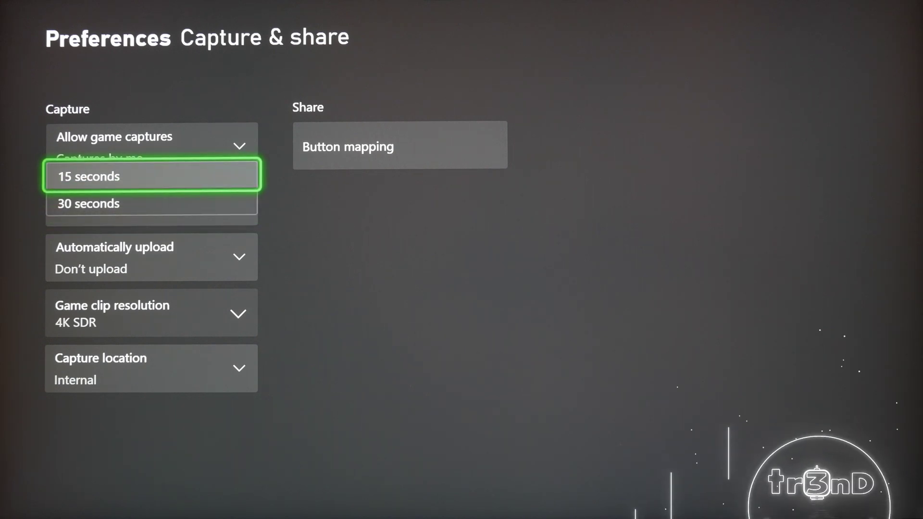
key("Down")
key("Return")
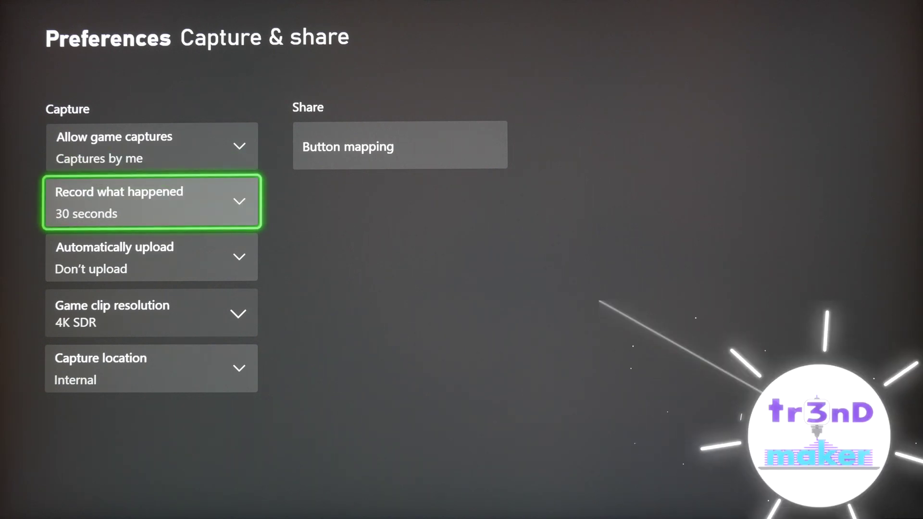
Leave automatic upload set to Don't upload
key("Down")
key("Return")
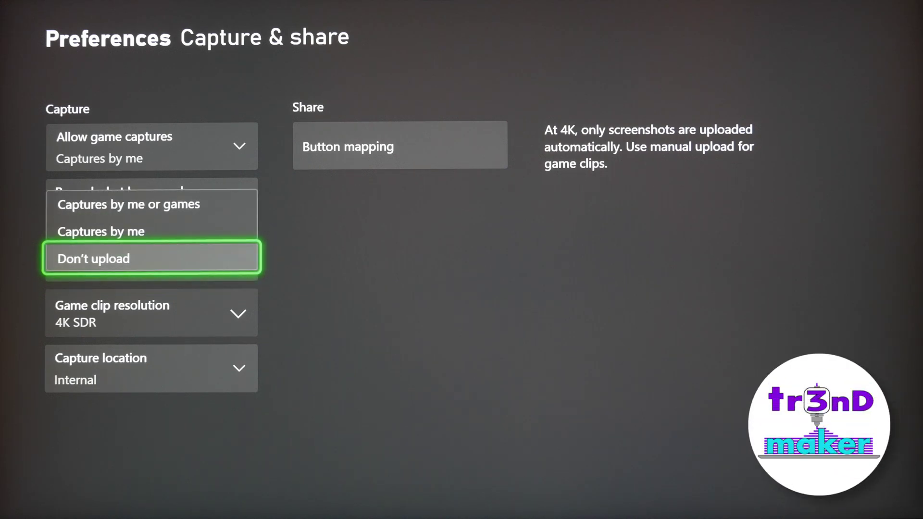
key("Up")
key("Up")
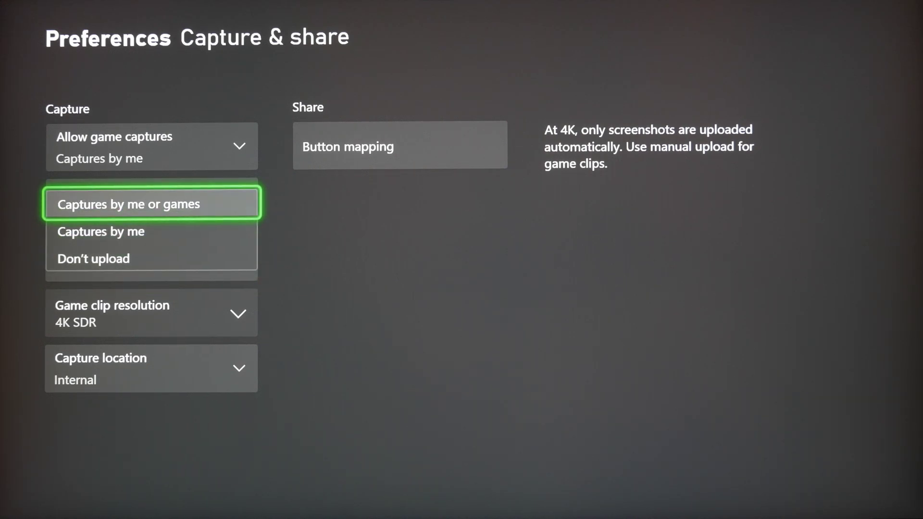
key("Down")
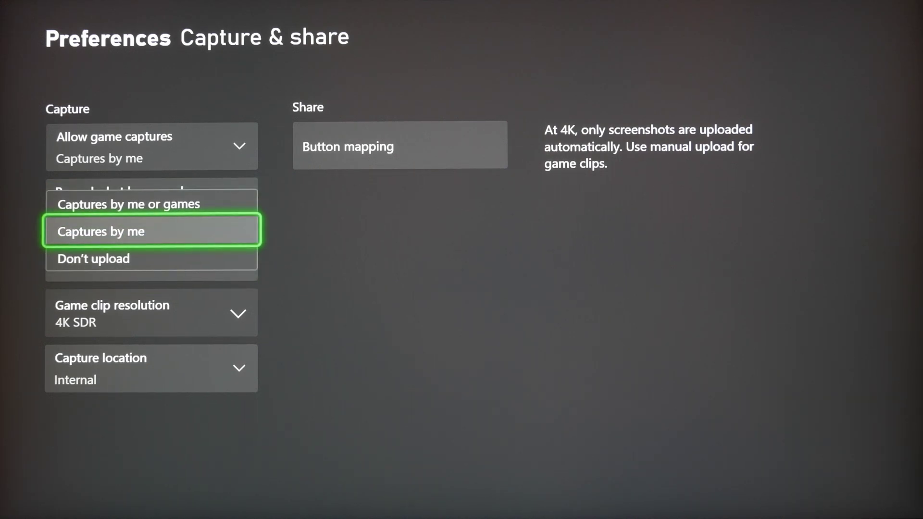
key("Down")
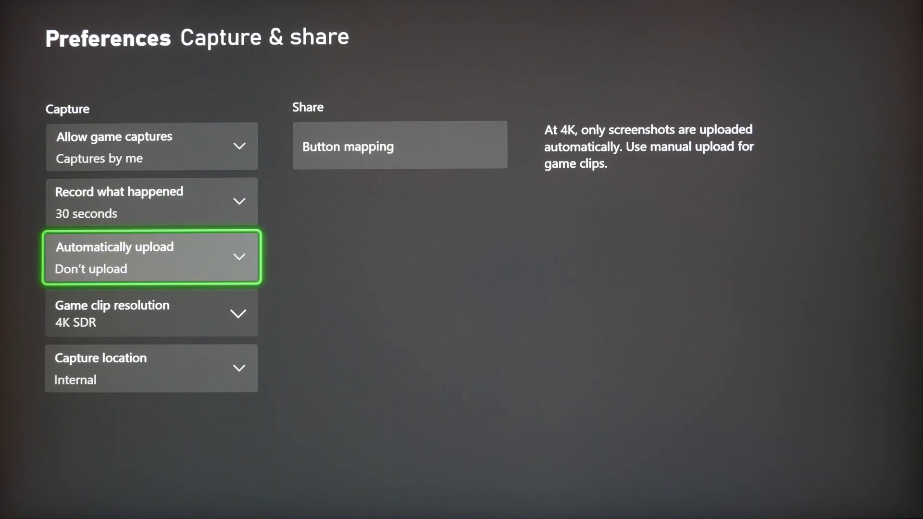
Set game clip resolution to 4K SDR, then open the Capture location list
key("Down")
key("Return")
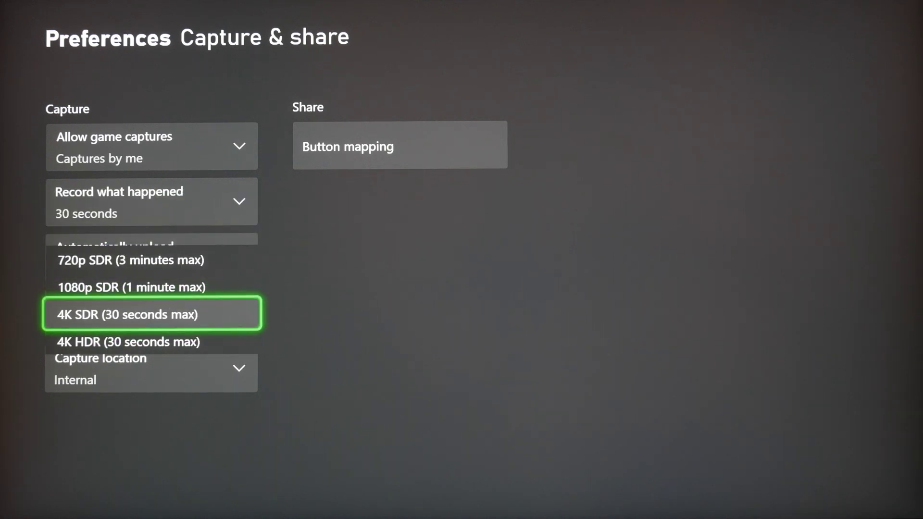
key("Up")
key("Up")
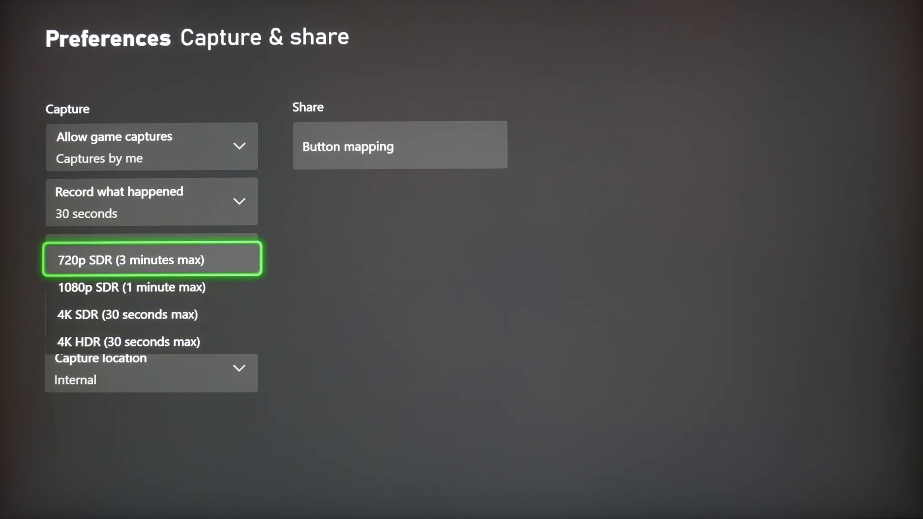
key("Down")
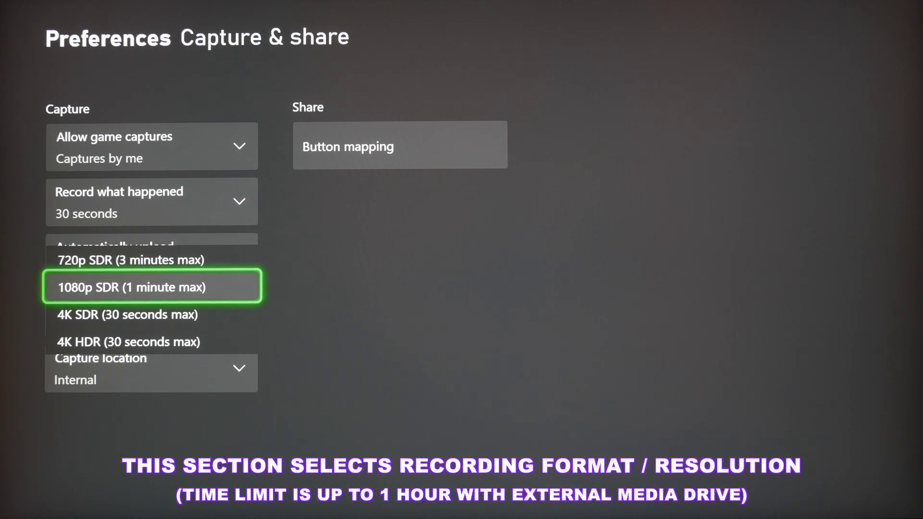
key("Down")
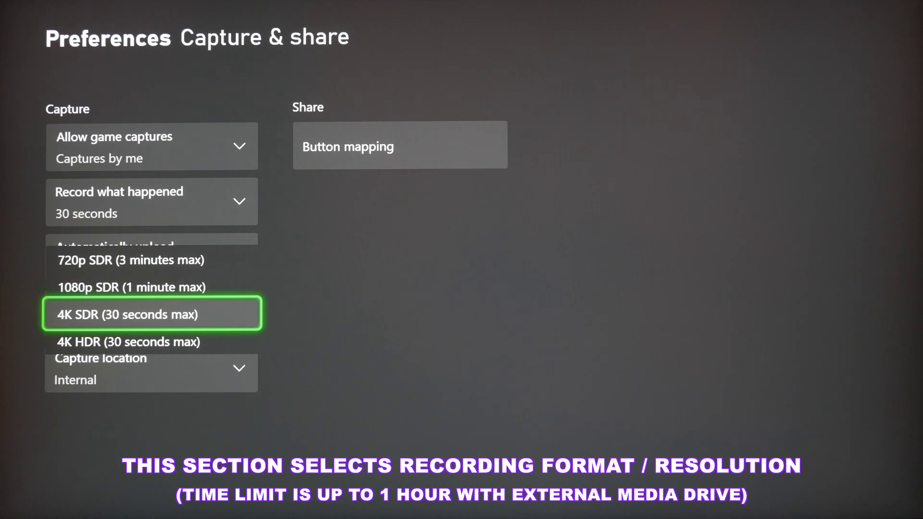
key("Down")
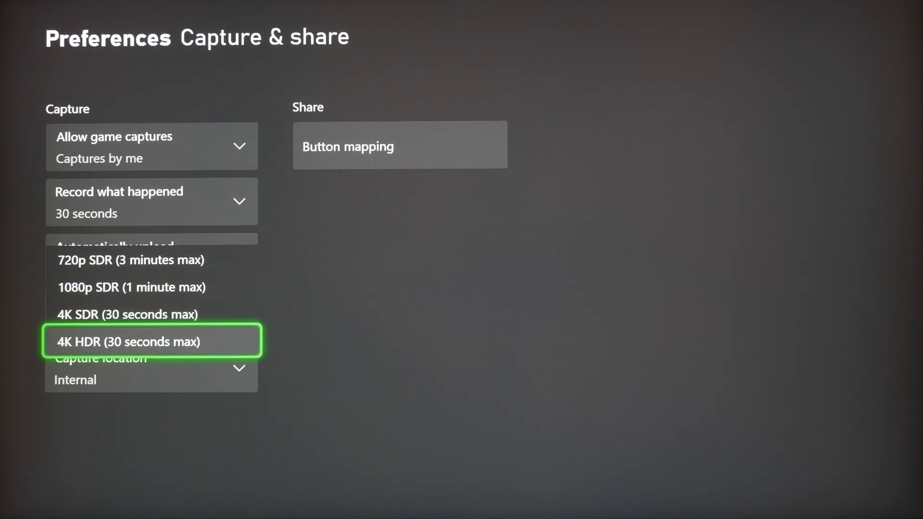
key("Up")
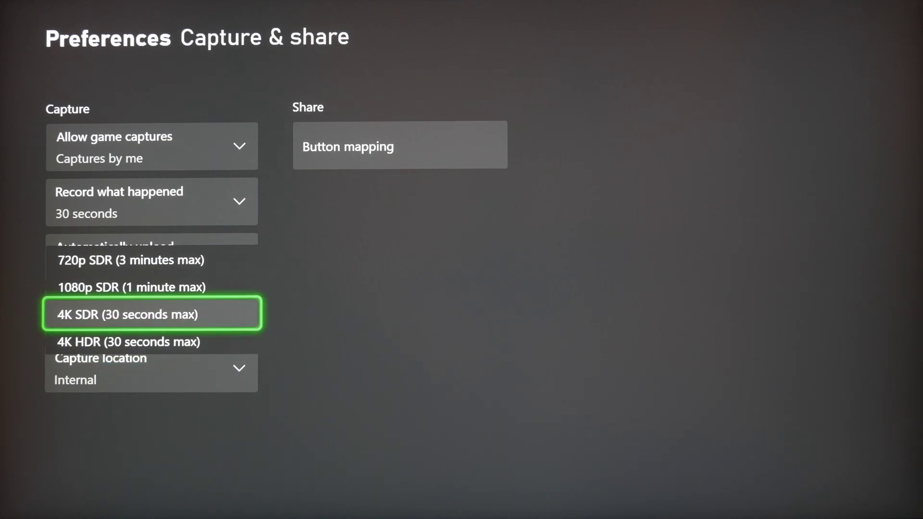
key("Return")
key("Down")
key("Return")
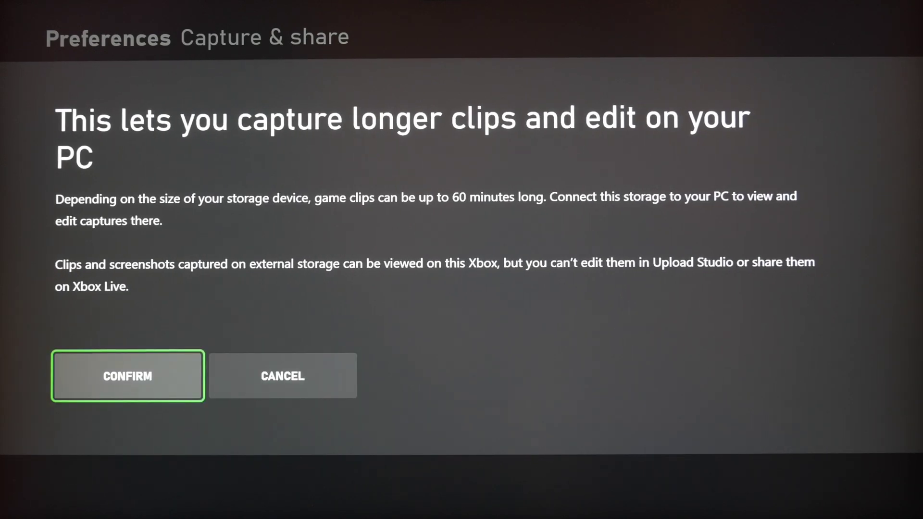
Make the G-DRIVE SSD the capture location, confirm, and return to the home screen
key("Right")
key("Left")
key("Return")
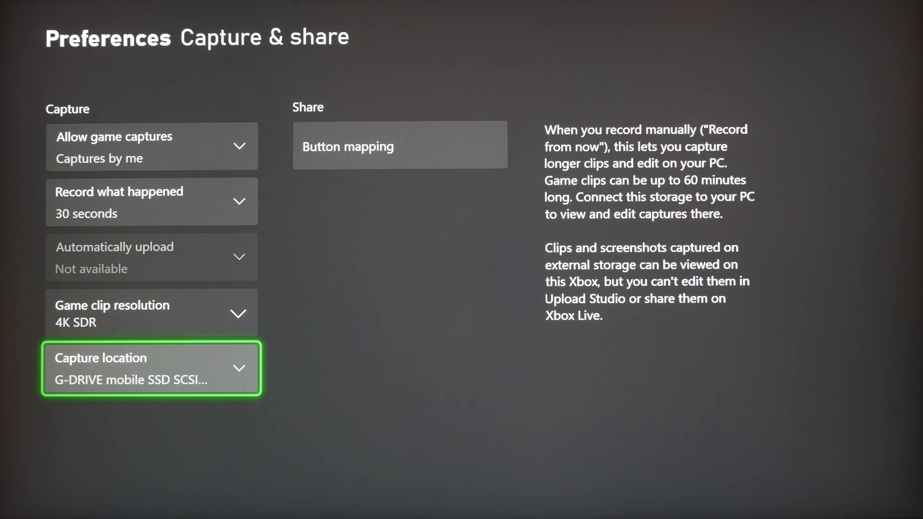
key("Escape")
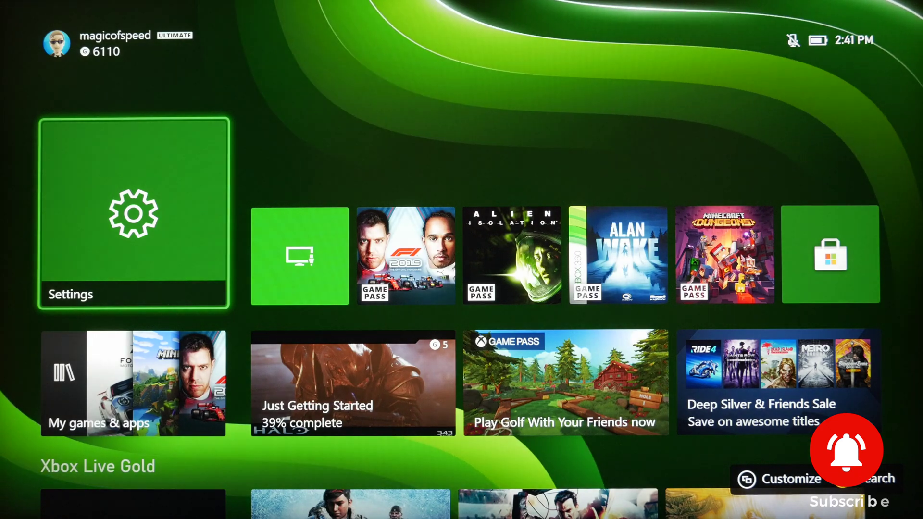
key("Right")
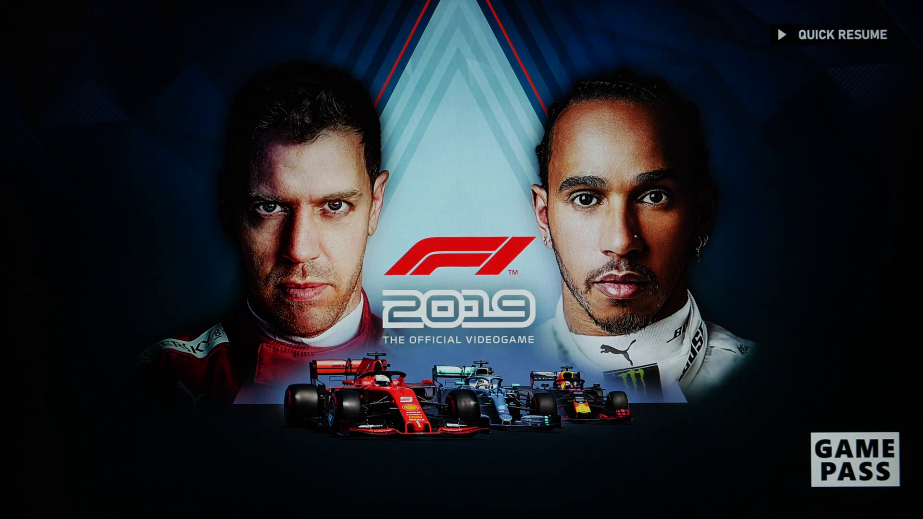
Resume F1 2019 and start a gameplay recording from the Xbox guide's capture options
key("Escape")
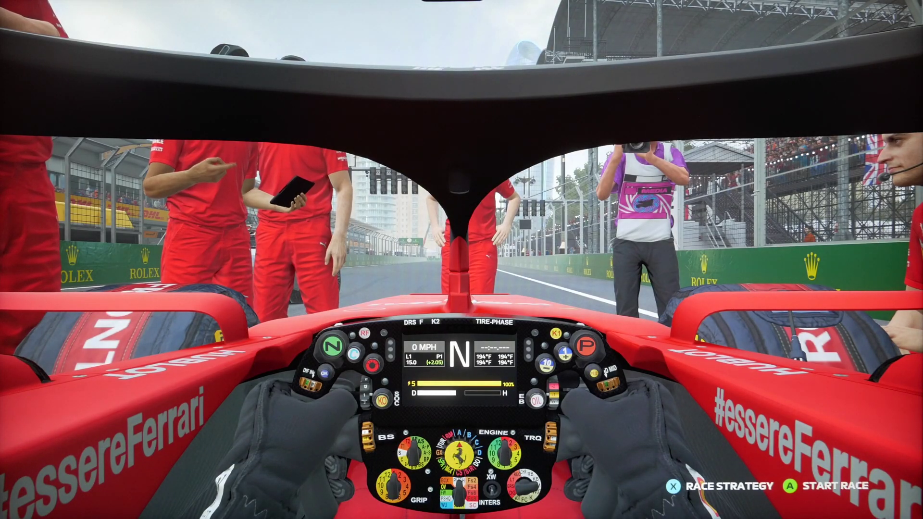
key("super")
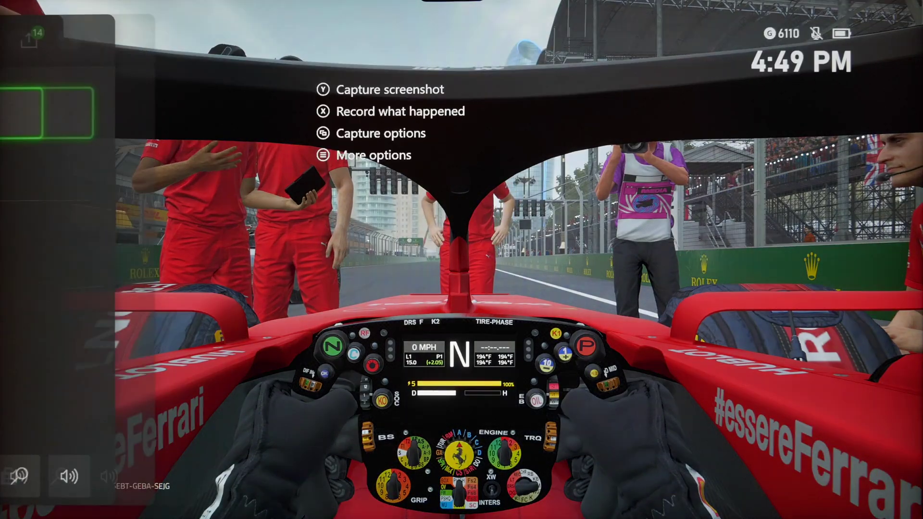
key("Right")
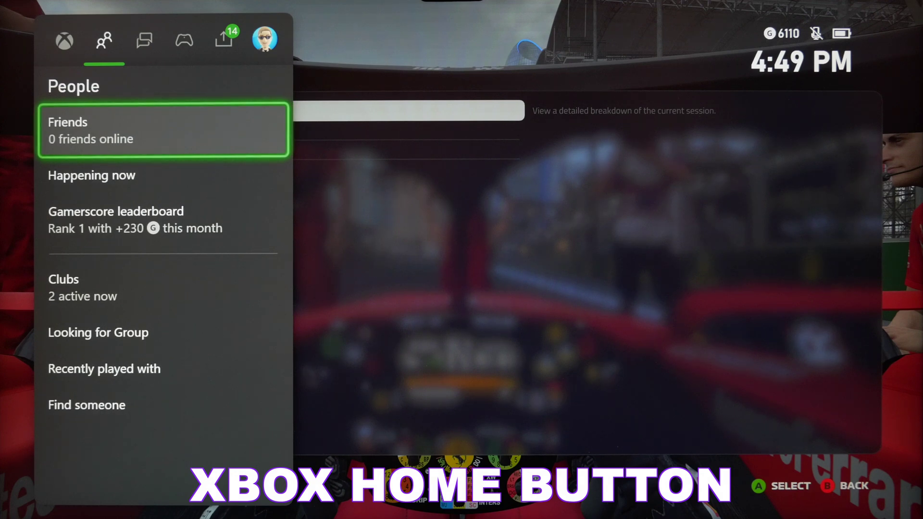
key("Right")
key("Right")
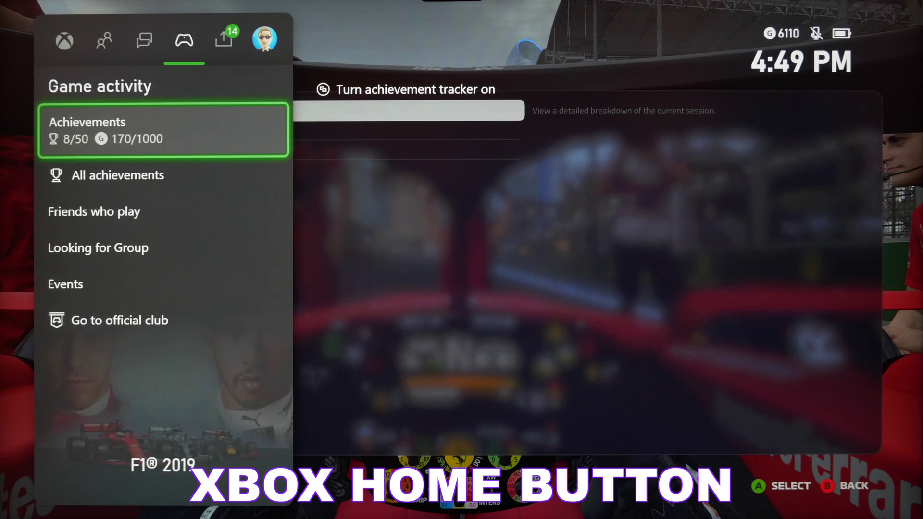
key("Right")
key("Down")
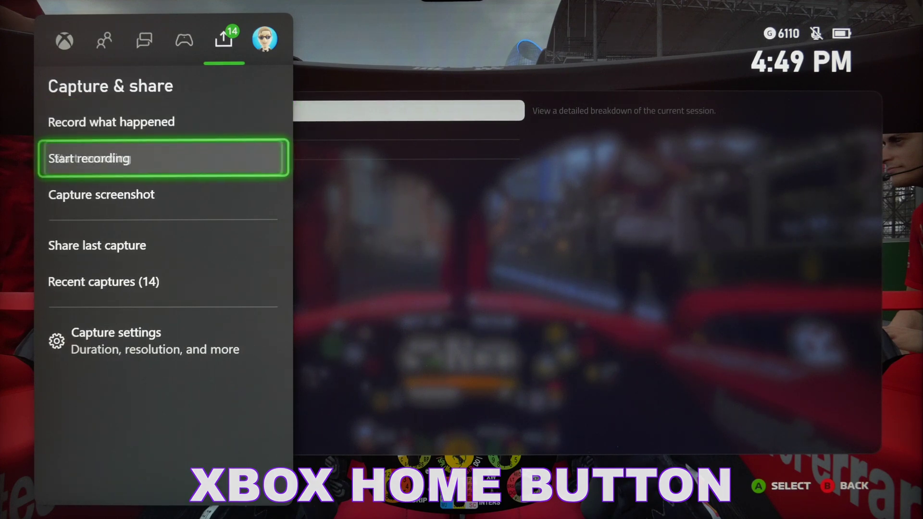
key("Return")
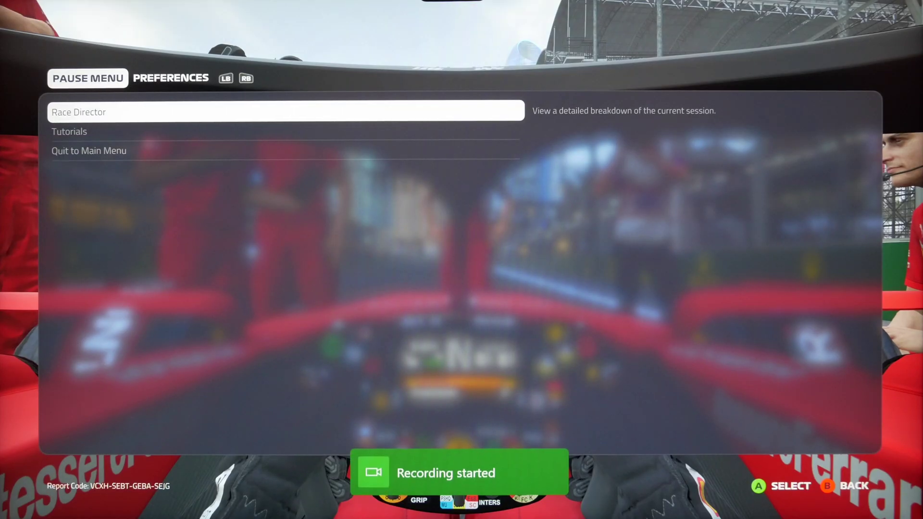
Return to the race, drive into lap 2, then bring up the Xbox guide
key("Escape")
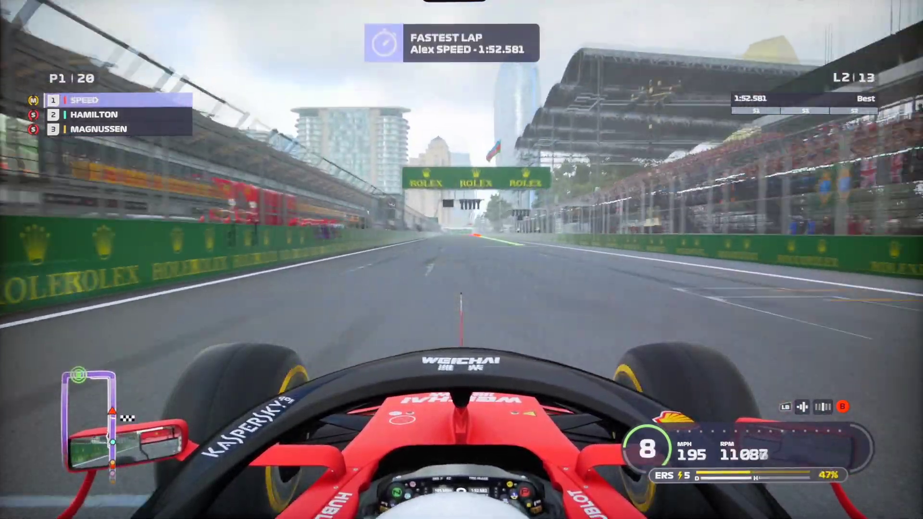
key("super")
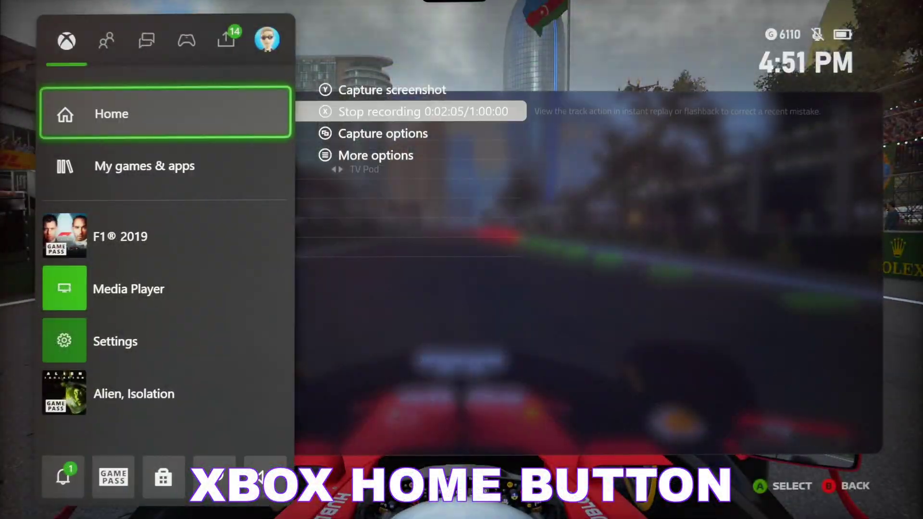
Stop the F1 2019 recording to save the clip, then move to Media Player on Home
key("Right")
key("Right")
key("Right")
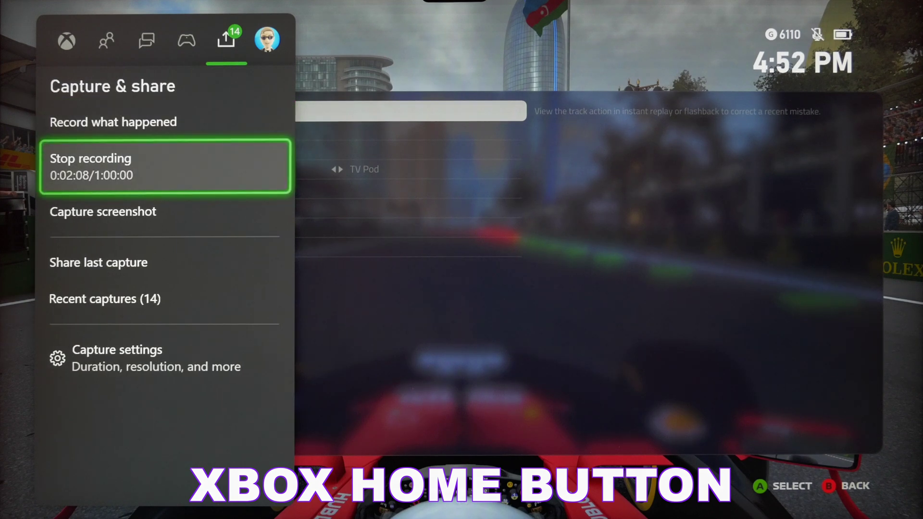
key("Return")
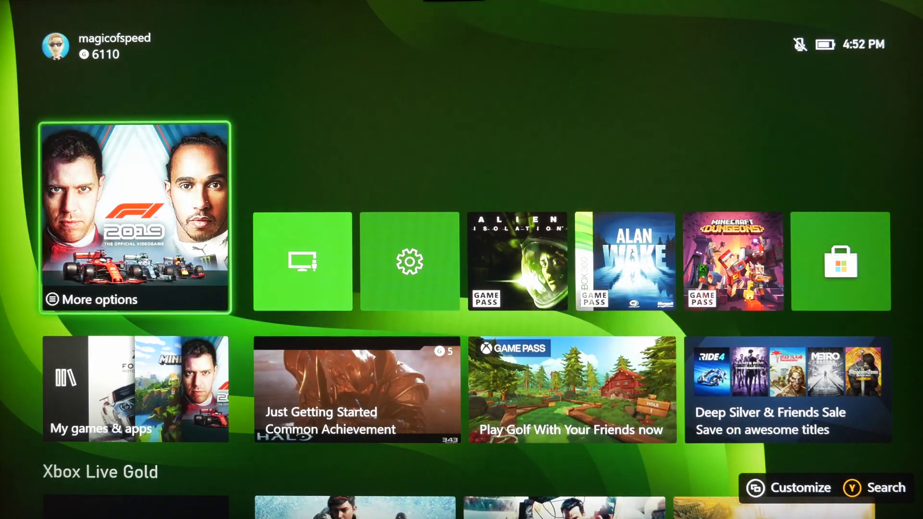
key("Right")
Launch Media Player and open the GameDVR folder on USB: Local Disk (D:)
key("Return")
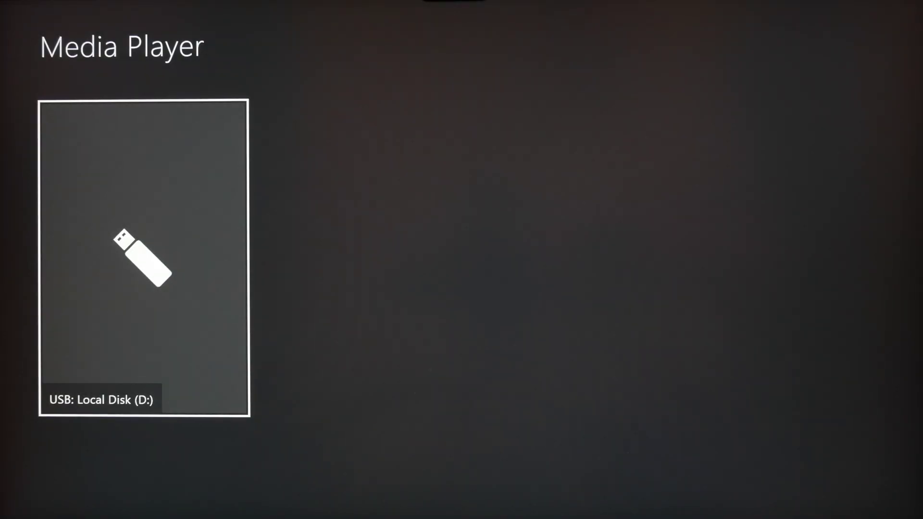
key("Return")
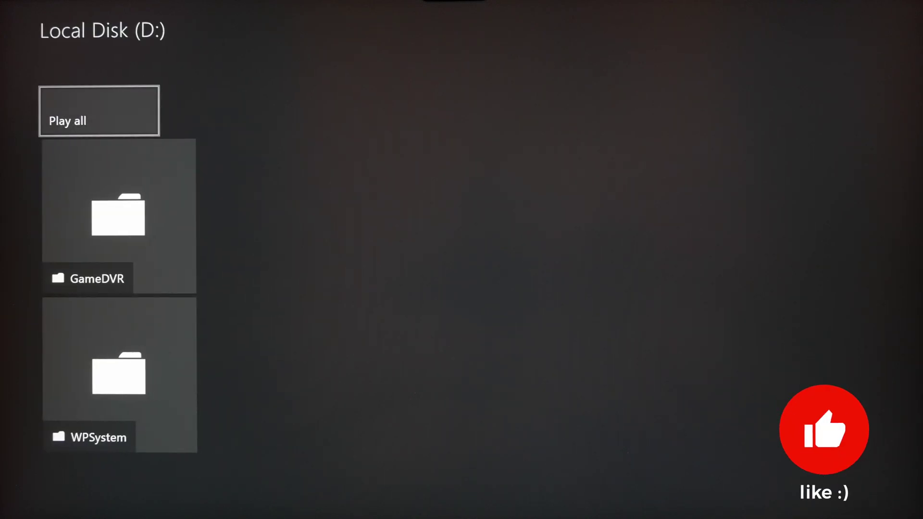
key("Down")
key("Return")
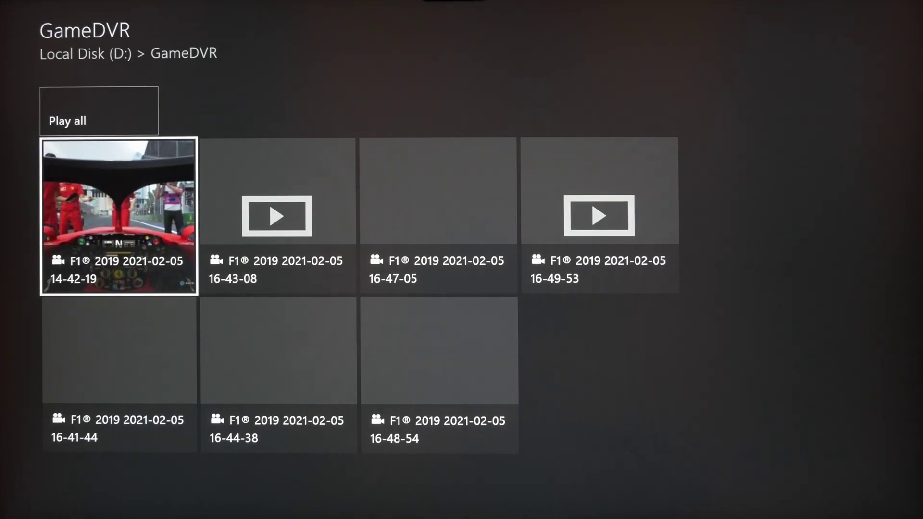
Play the newest F1 2019 clip, 16-49-53
key("Right")
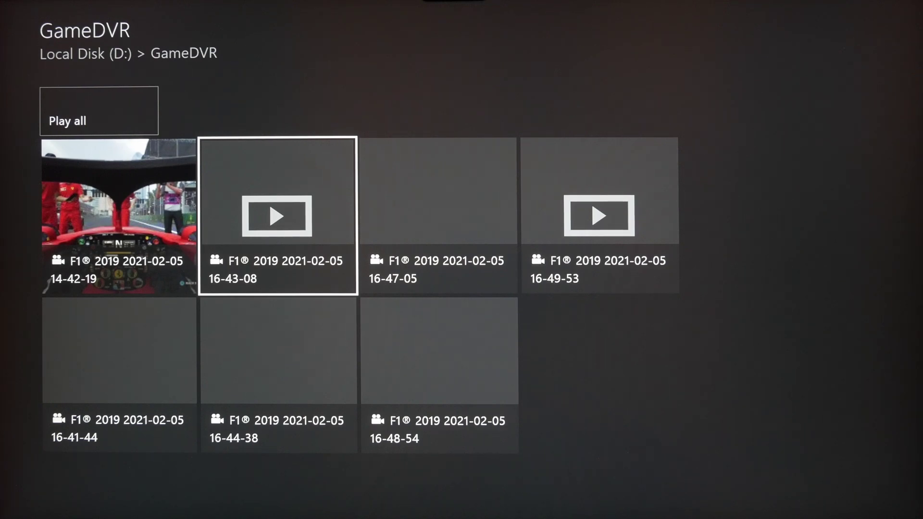
key("Right")
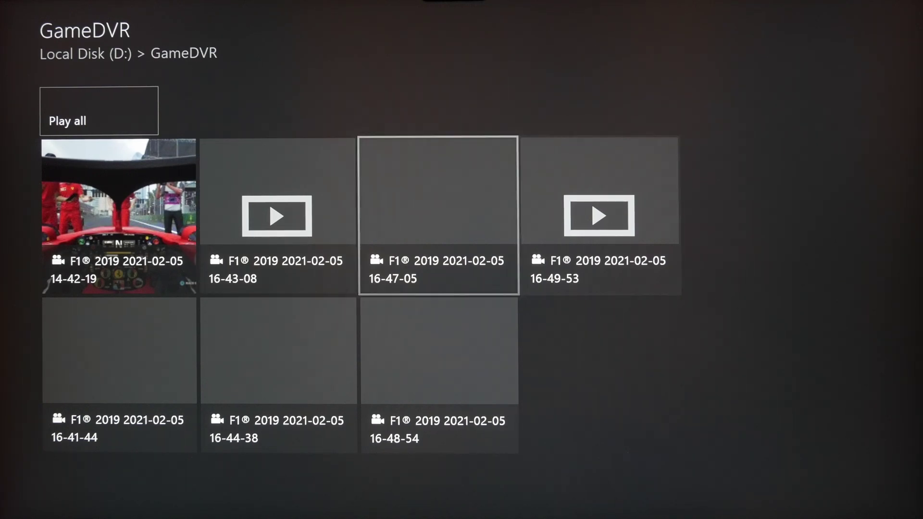
key("Right")
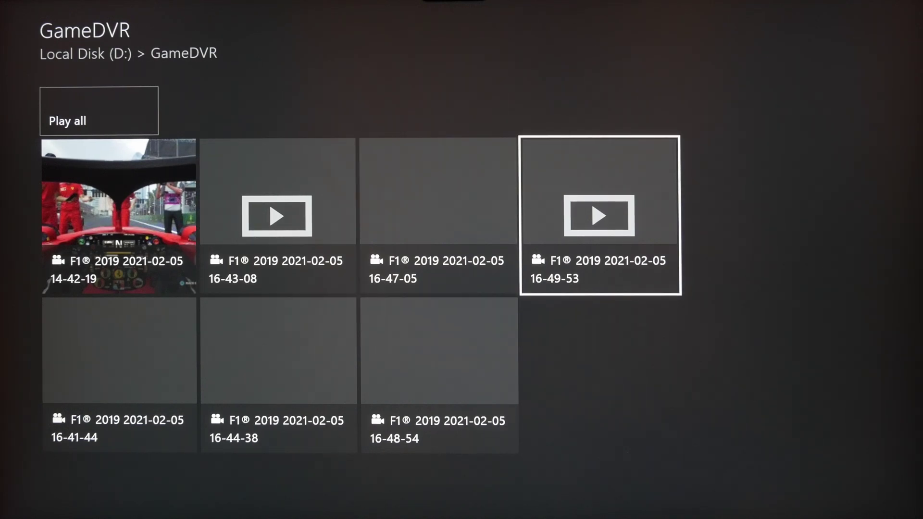
key("Return")
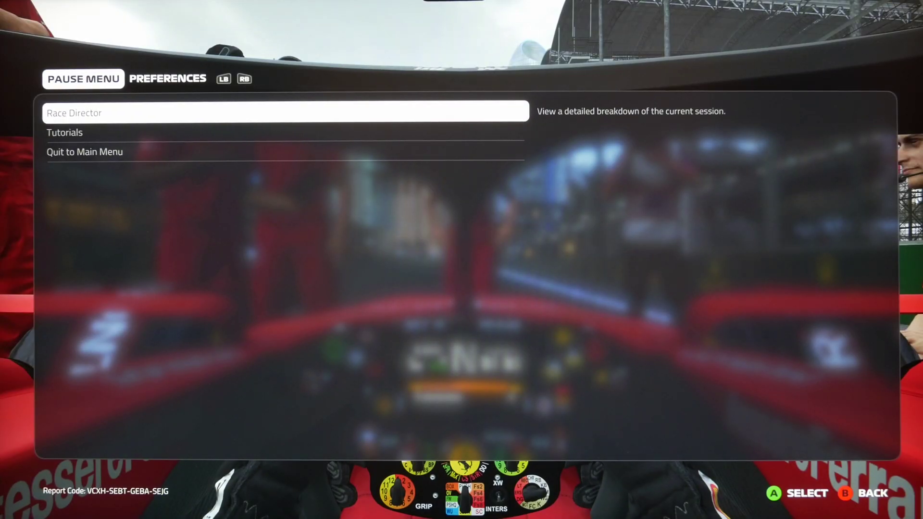
key("Escape")
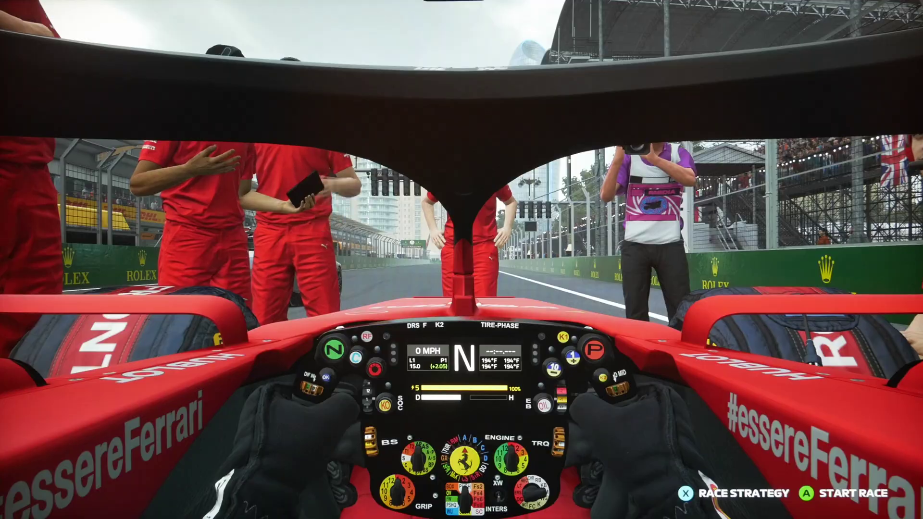